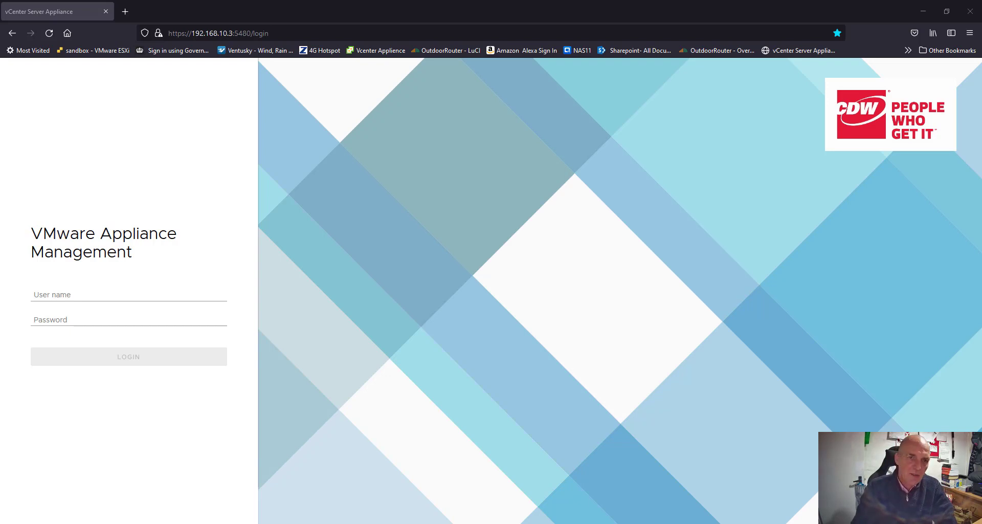
# Step: Log in to the VMware appliance management as root with the account password
pyautogui.click(92, 290)
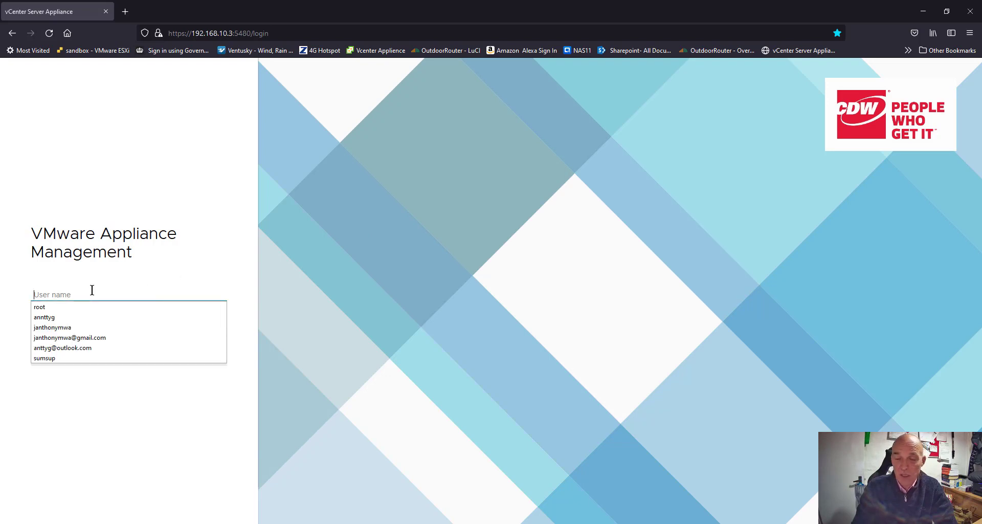
pyautogui.click(69, 307)
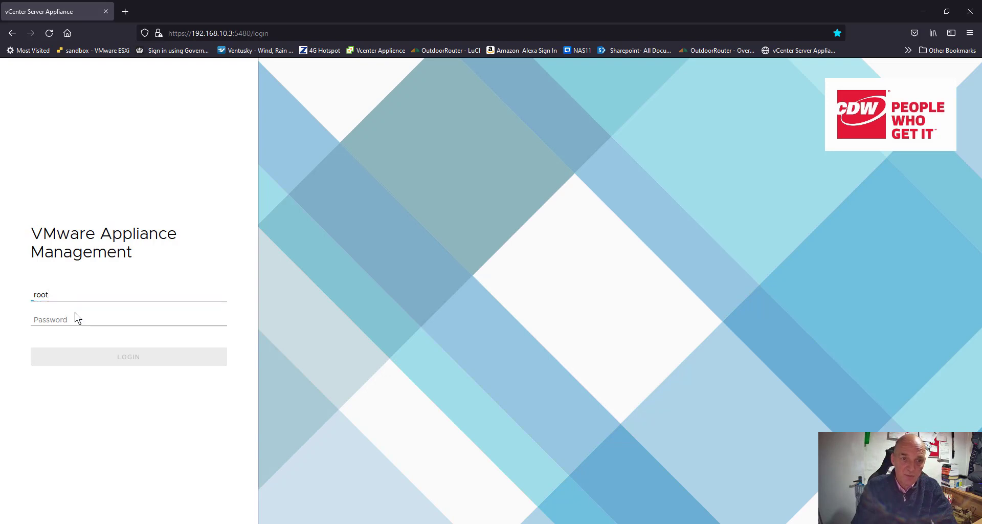
pyautogui.click(56, 318)
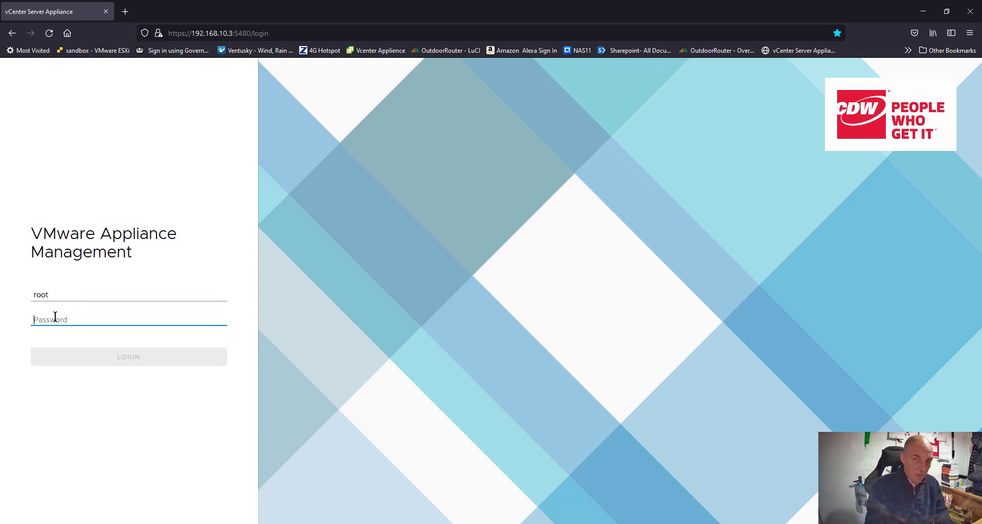
pyautogui.write('•')
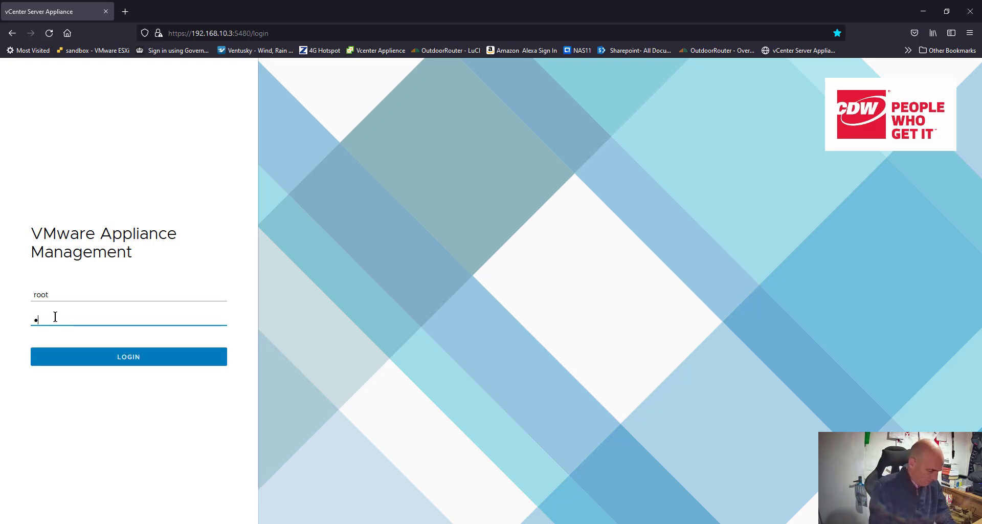
pyautogui.write('•')
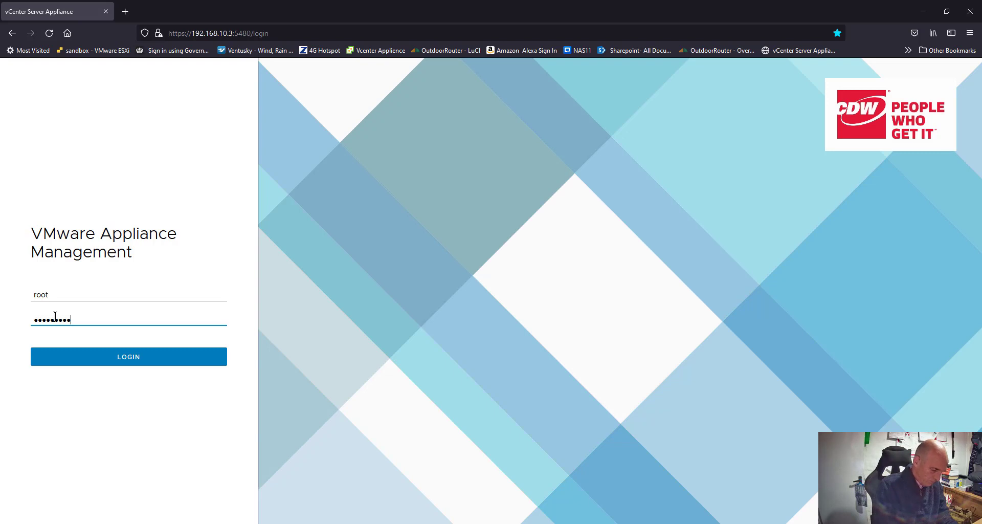
pyautogui.write('••')
pyautogui.press('Return')
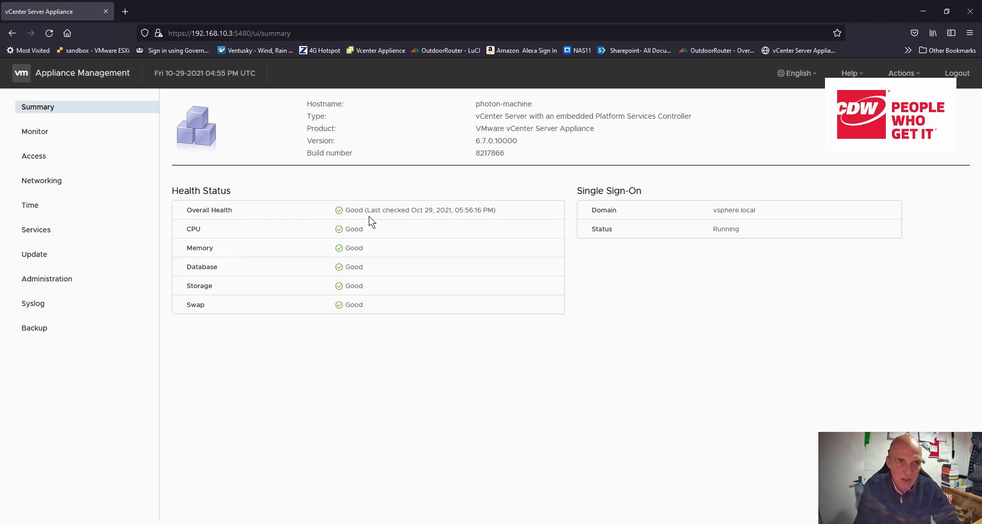
# Step: Review the appliance's monitoring charts for network, database, and CPU and memory usage over the last hour
pyautogui.click(43, 134)
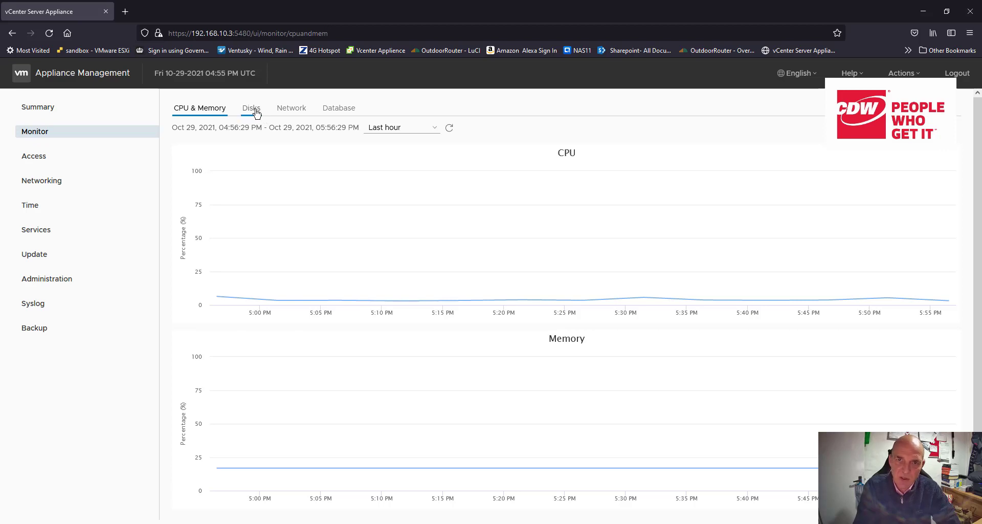
pyautogui.click(301, 111)
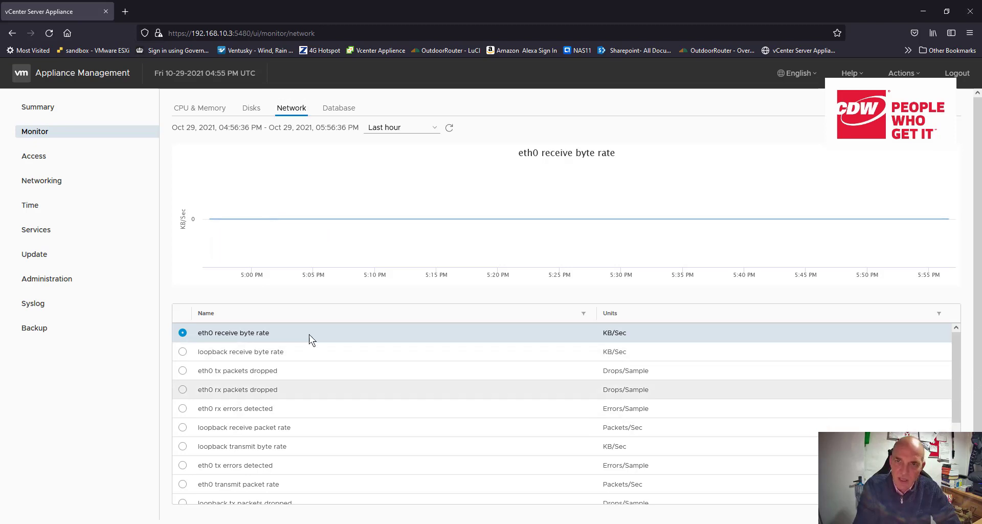
pyautogui.click(338, 109)
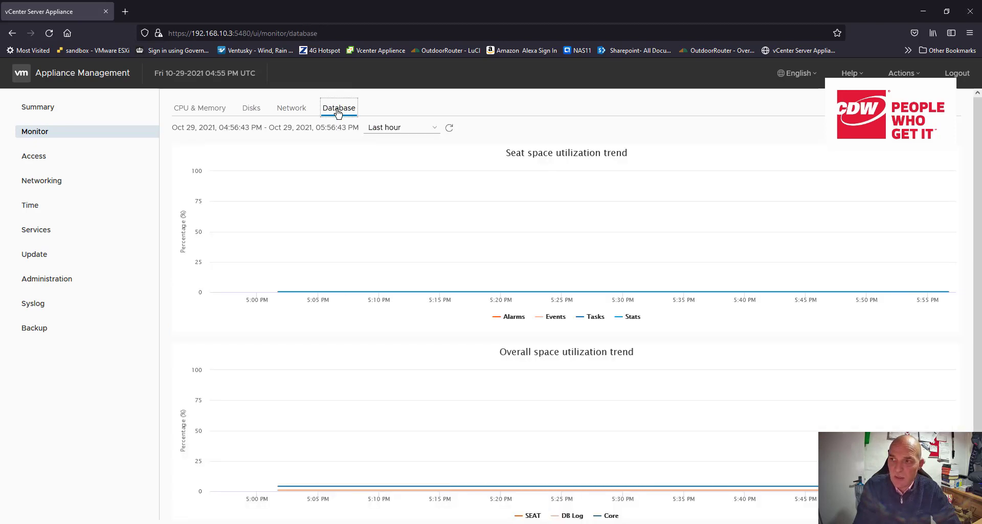
pyautogui.click(211, 113)
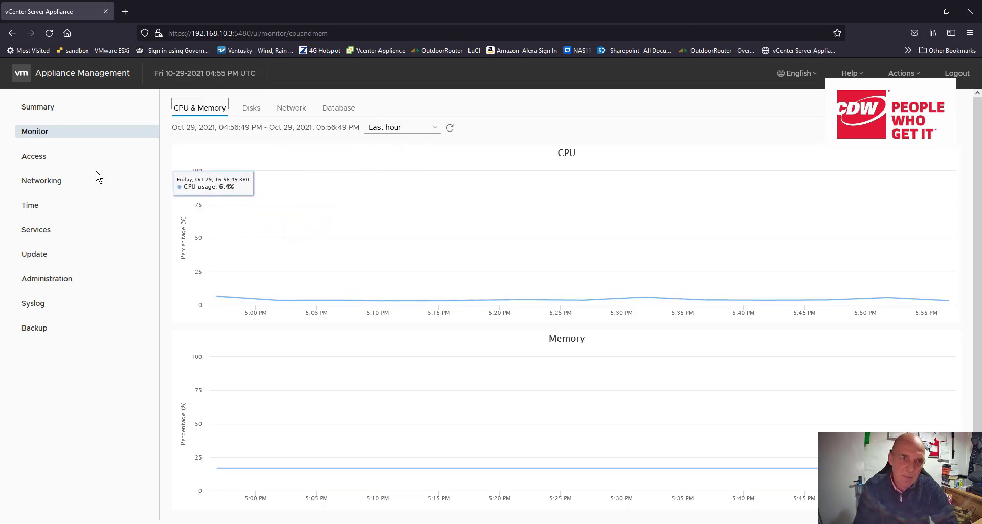
# Step: Review the appliance's access, networking and time settings
pyautogui.click(35, 162)
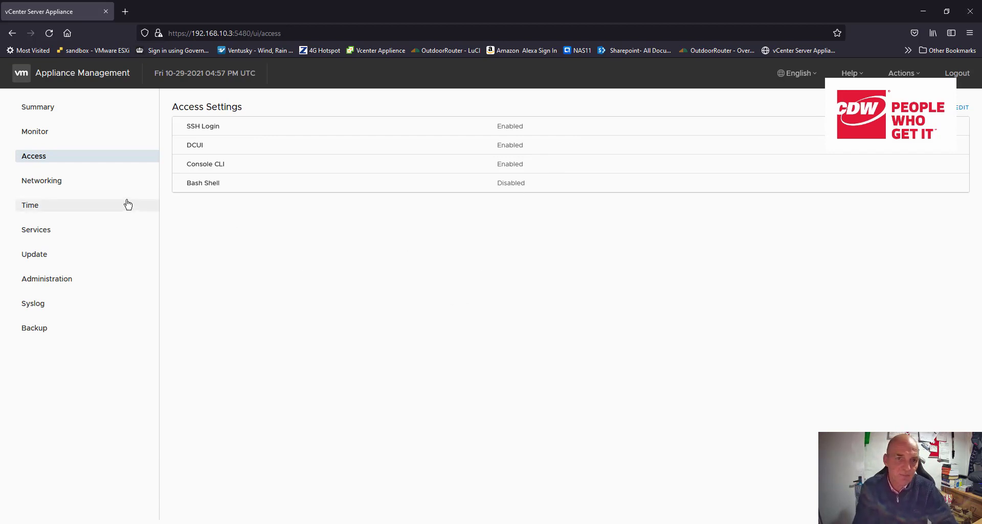
pyautogui.click(53, 185)
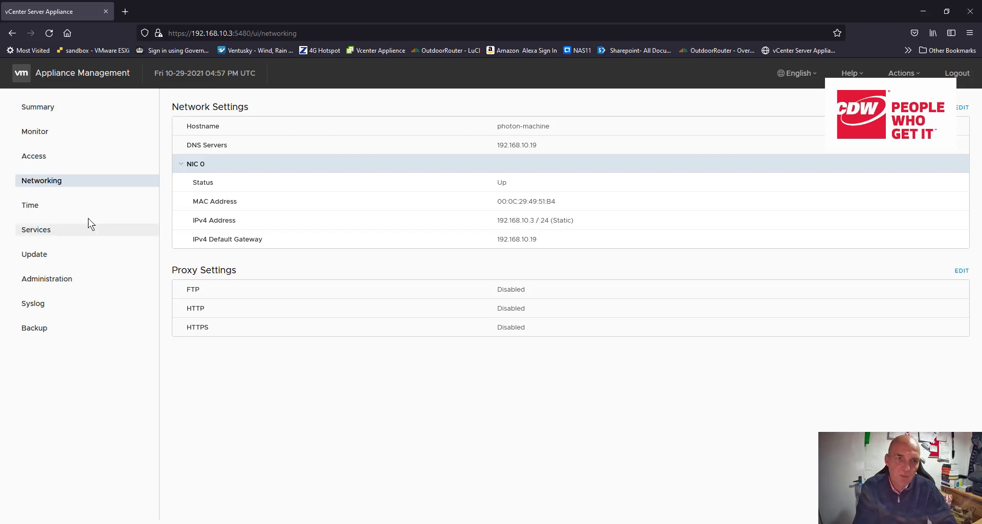
pyautogui.click(50, 206)
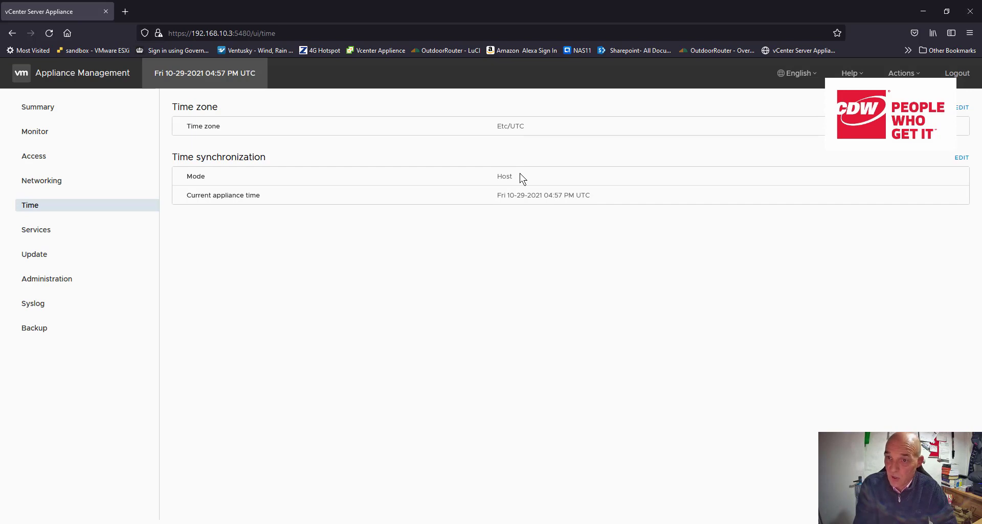
# Step: Examine the full list of appliance services with their startup type, health and state
pyautogui.click(36, 234)
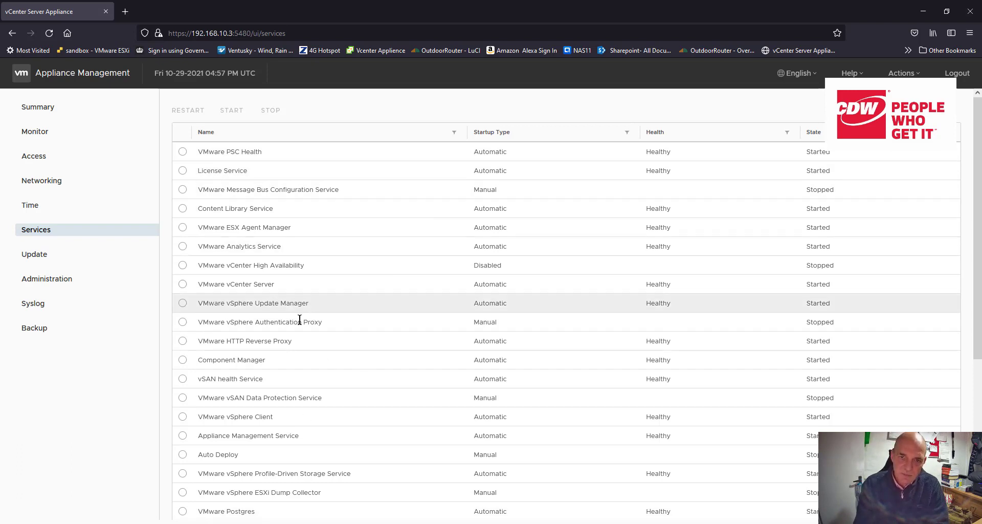
pyautogui.scroll(-3, 288, 375)
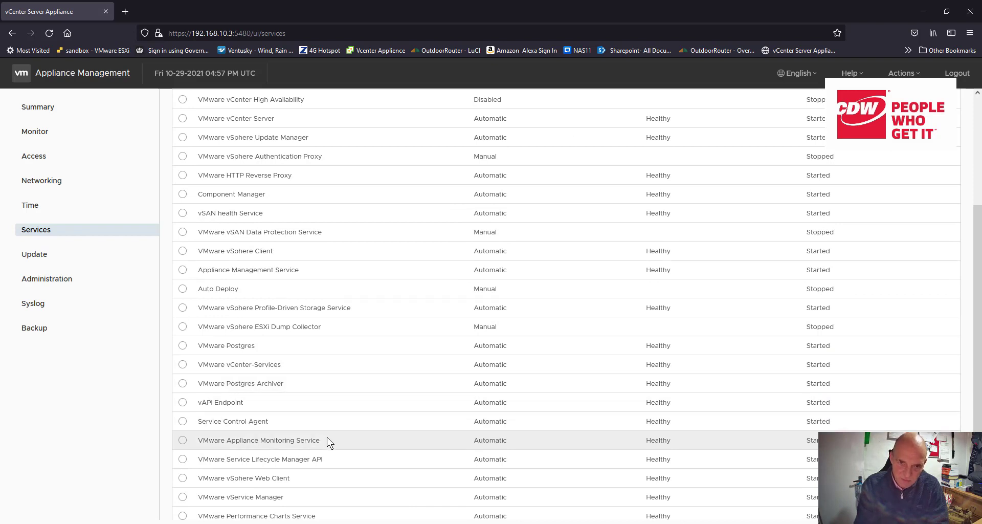
pyautogui.scroll(-2, 327, 440)
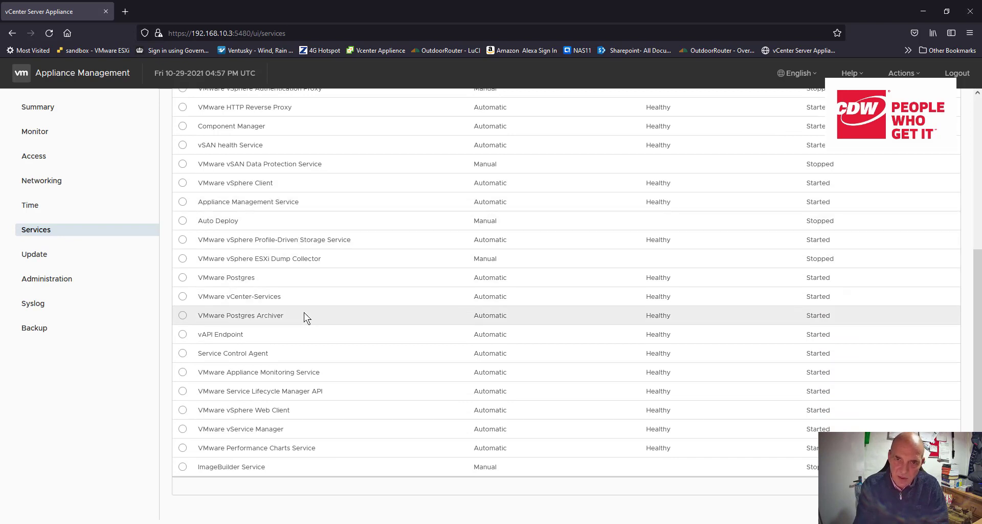
pyautogui.scroll(3, 304, 312)
pyautogui.scroll(1, 304, 312)
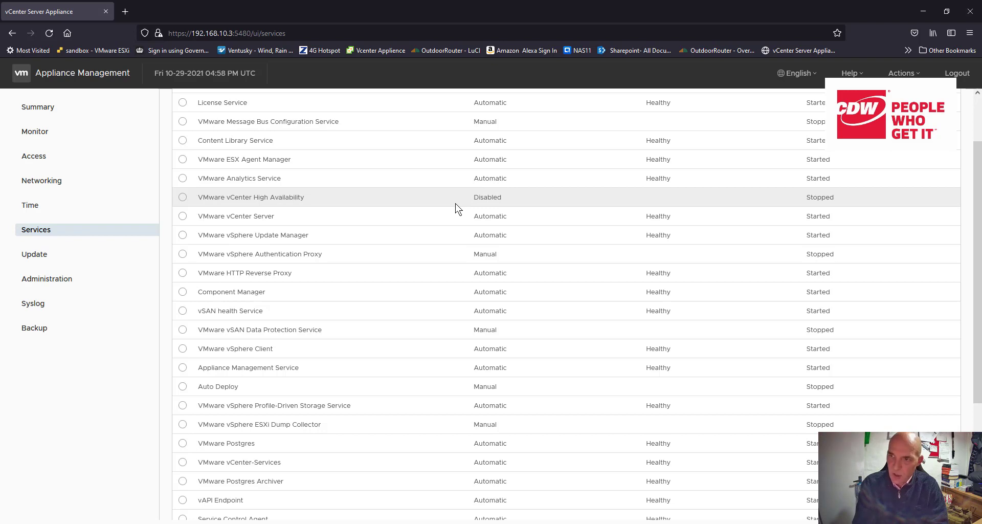
pyautogui.rightClick(519, 195)
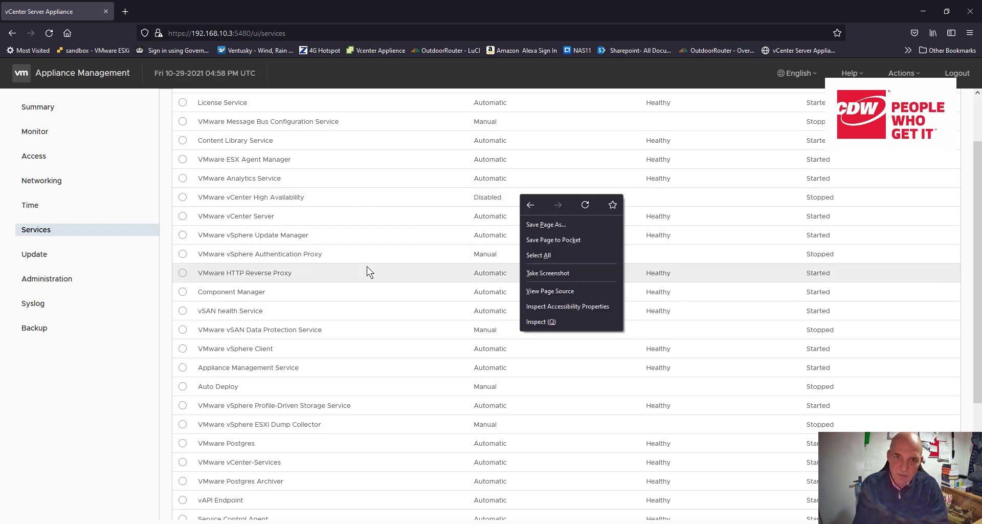
pyautogui.click(261, 310)
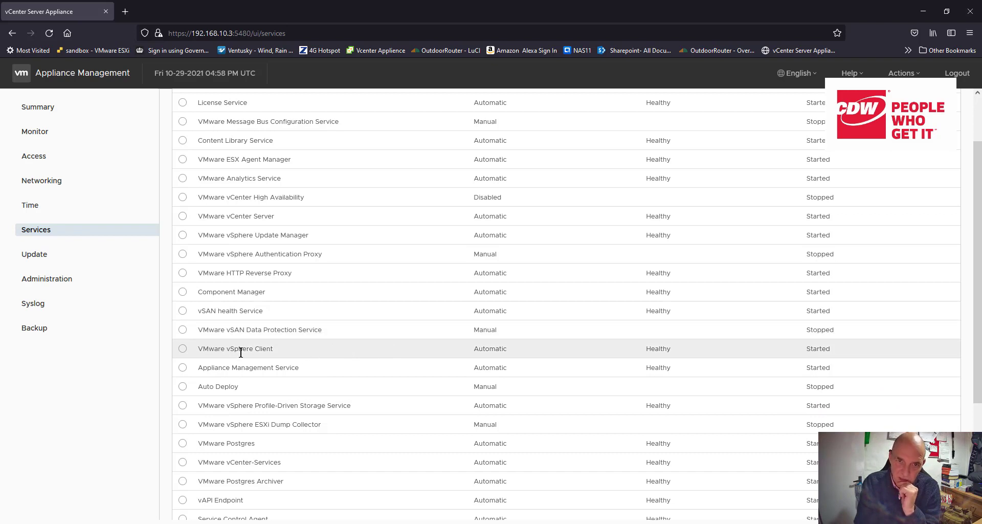
pyautogui.moveTo(252, 352); pyautogui.dragTo(255, 351)
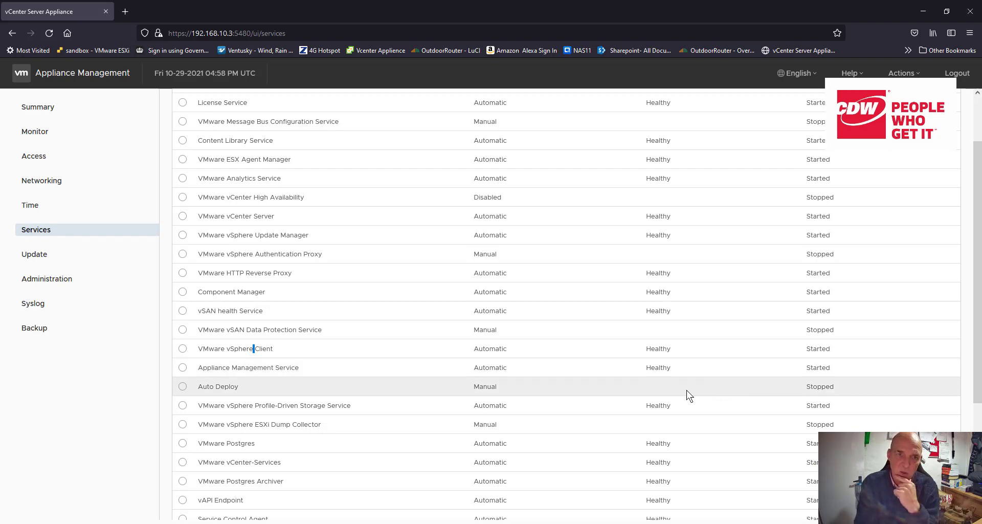
pyautogui.scroll(-1, 615, 416)
pyautogui.scroll(-3, 615, 417)
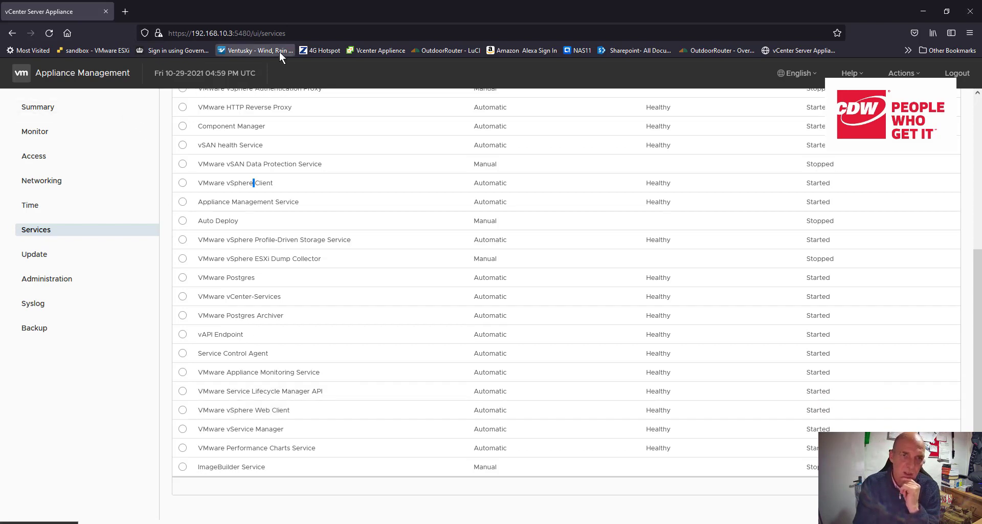
# Step: Review the appliance's update details, password administration settings and syslog forwarding configuration
pyautogui.click(36, 255)
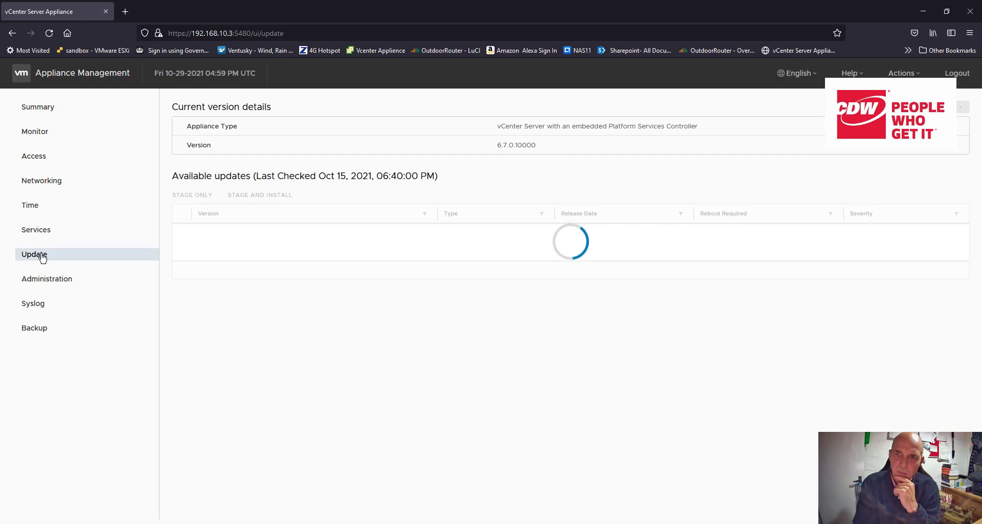
pyautogui.click(67, 279)
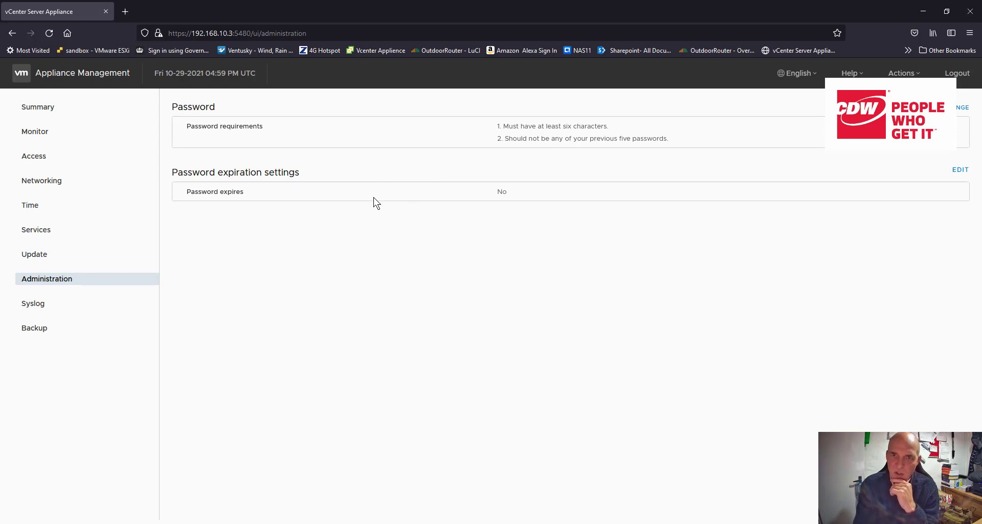
pyautogui.click(48, 305)
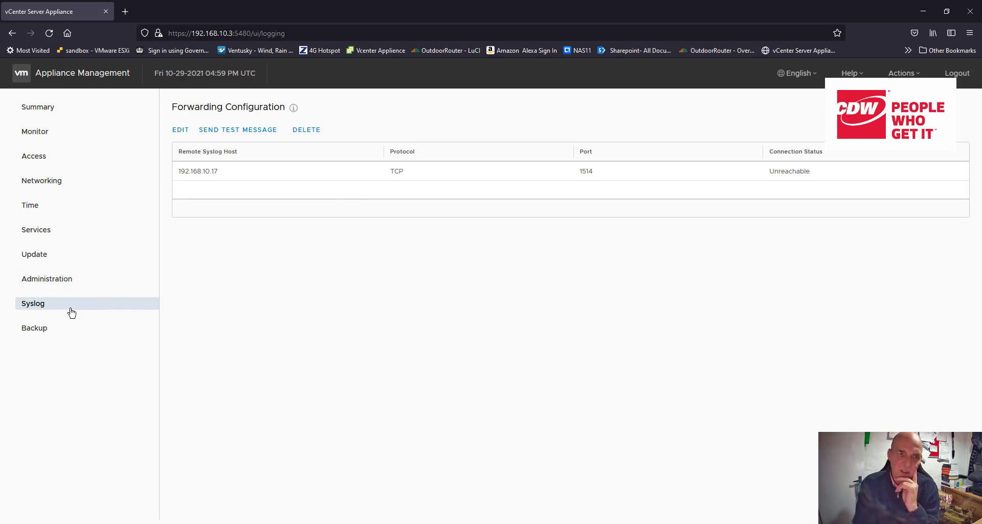
# Step: Open the backup overview and sort the backup activity by end time, newest first
pyautogui.click(33, 329)
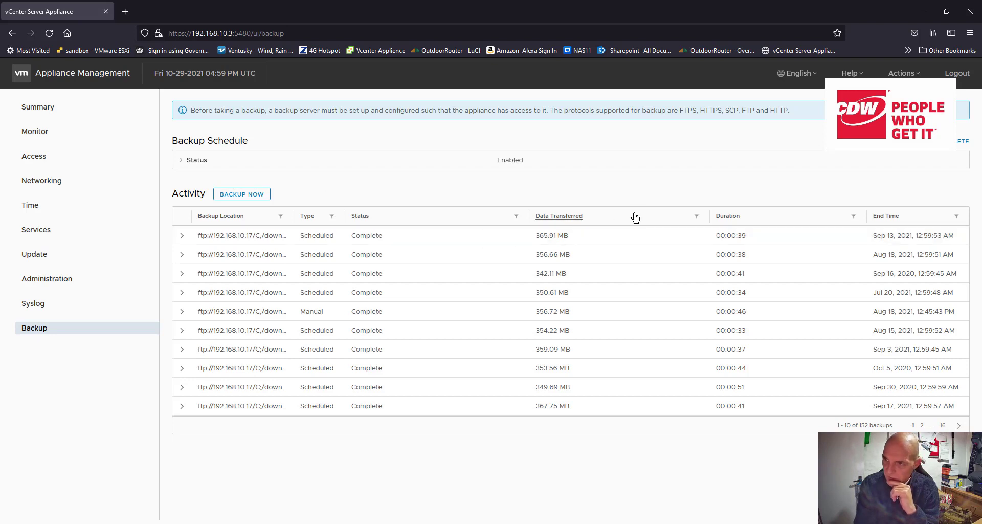
pyautogui.click(904, 218)
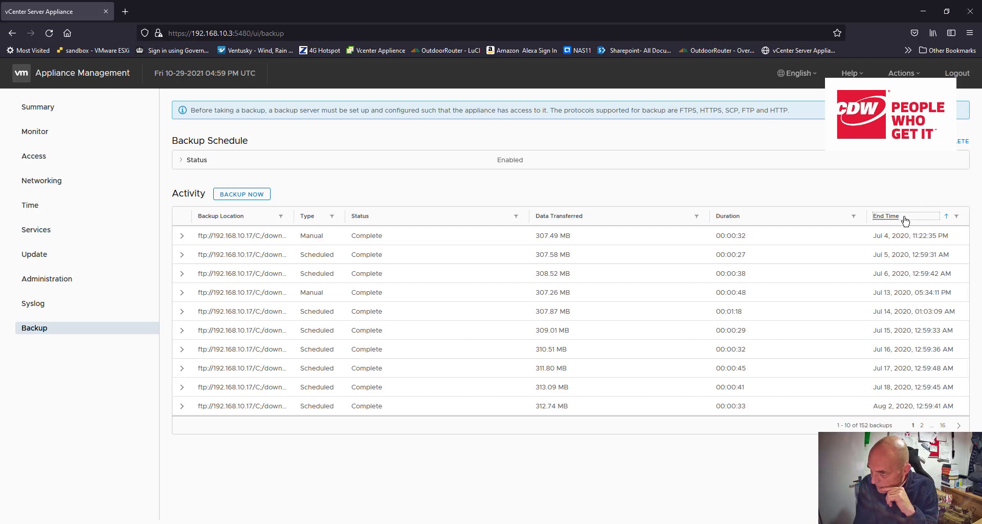
pyautogui.click(905, 219)
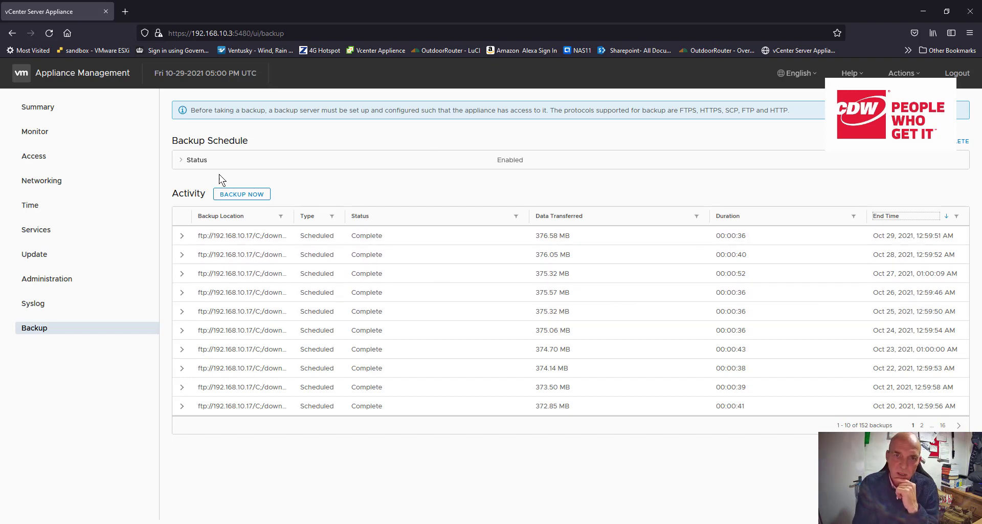
# Step: Start a manual backup using the location and user name from the backup schedule, entering the backup server password
pyautogui.click(250, 194)
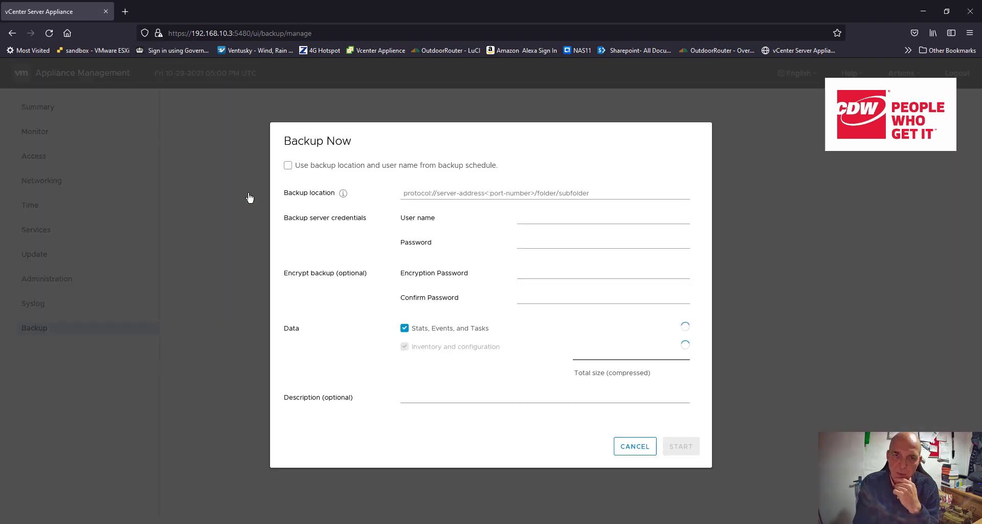
pyautogui.click(289, 169)
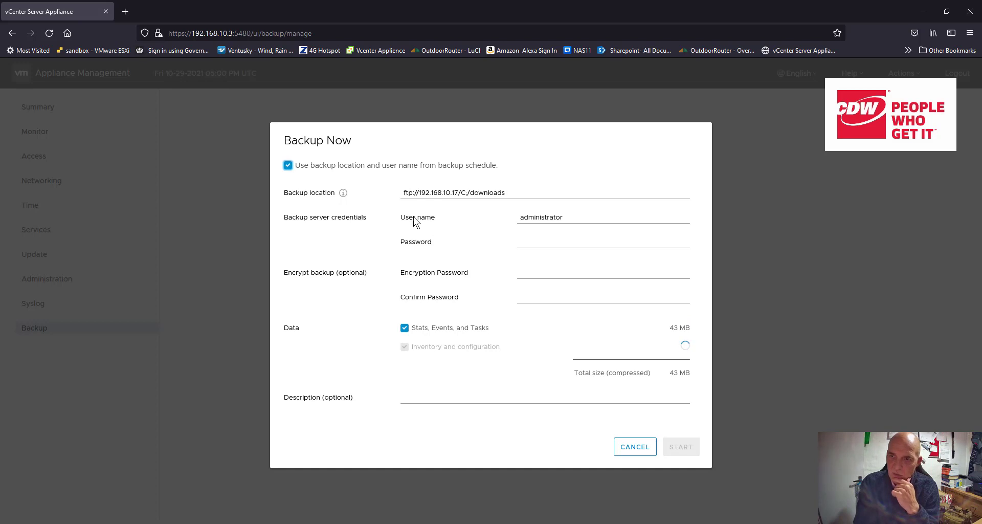
pyautogui.click(563, 240)
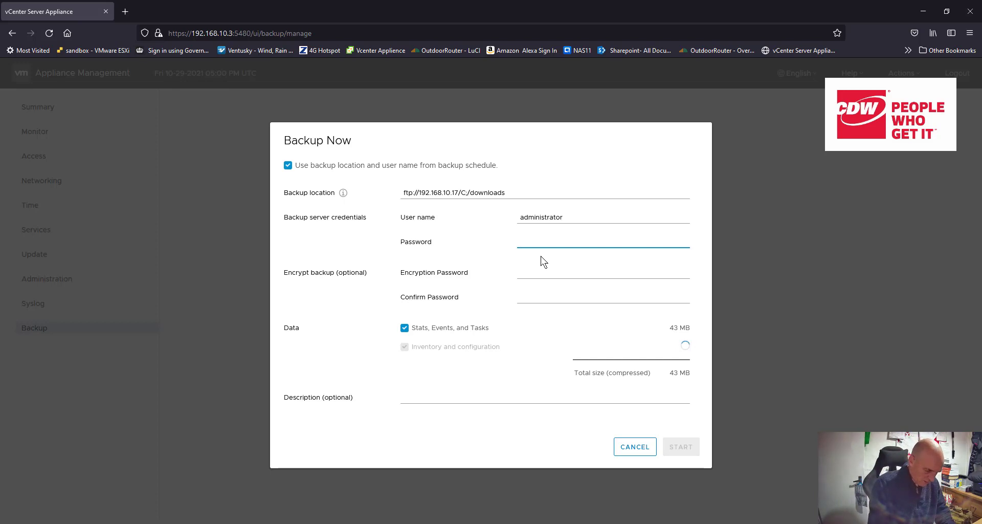
pyautogui.write('****')
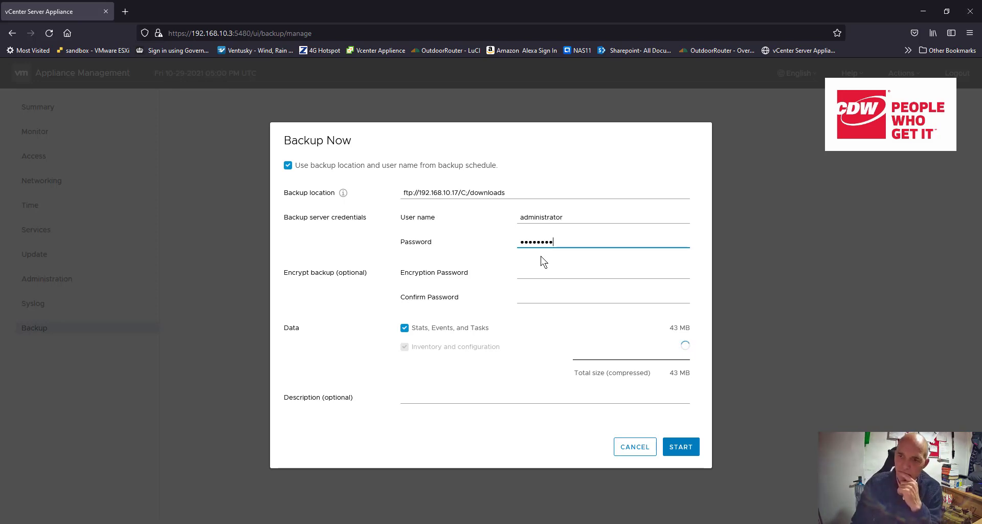
pyautogui.click(678, 452)
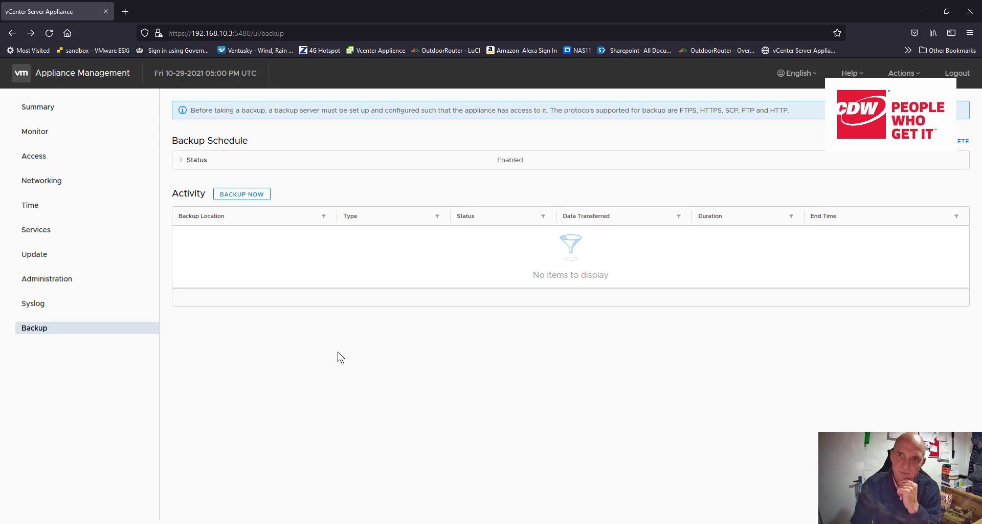
# Step: Expand the backup schedule's status details for review and log out of the appliance management
pyautogui.click(185, 162)
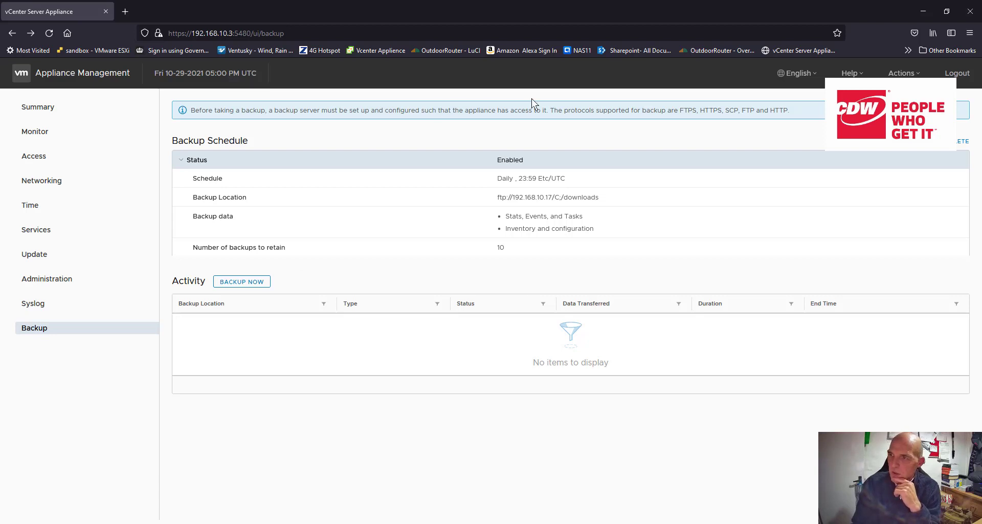
pyautogui.click(910, 74)
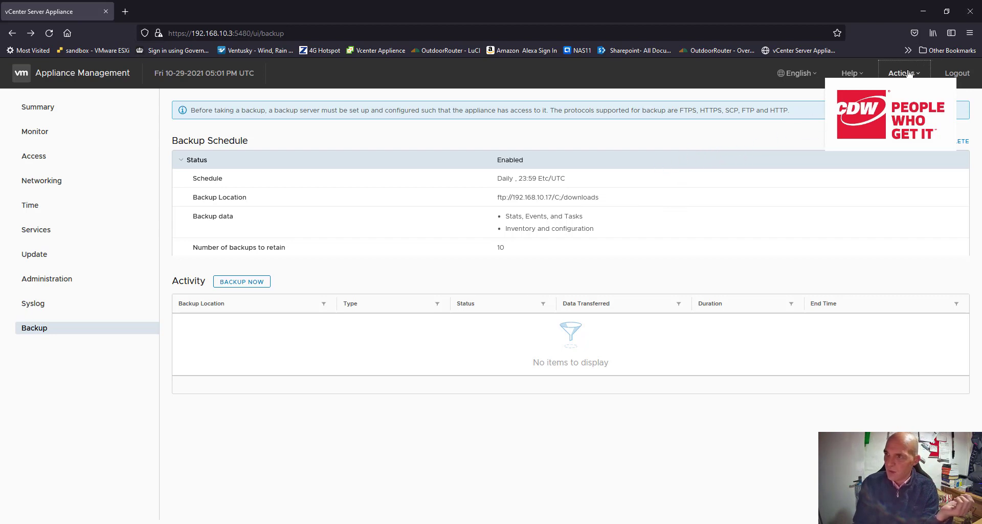
pyautogui.click(958, 73)
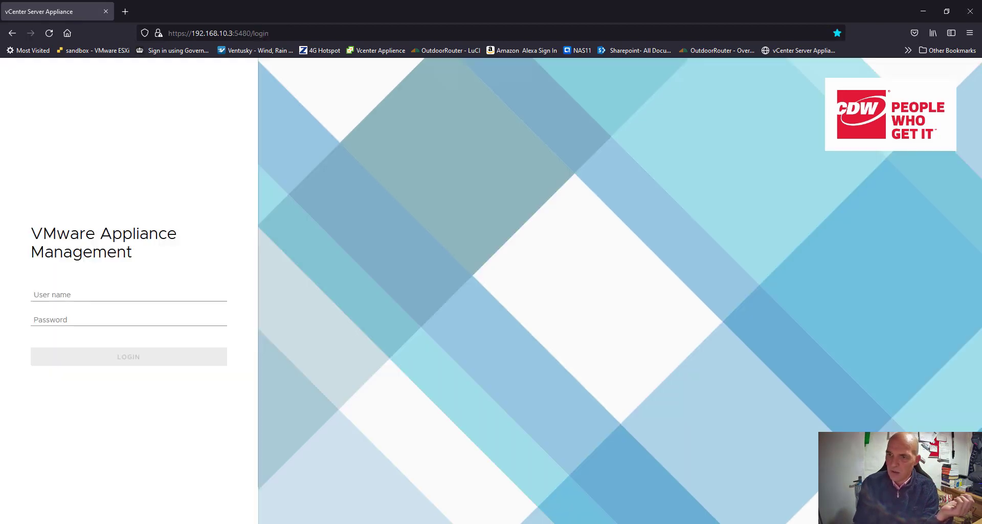